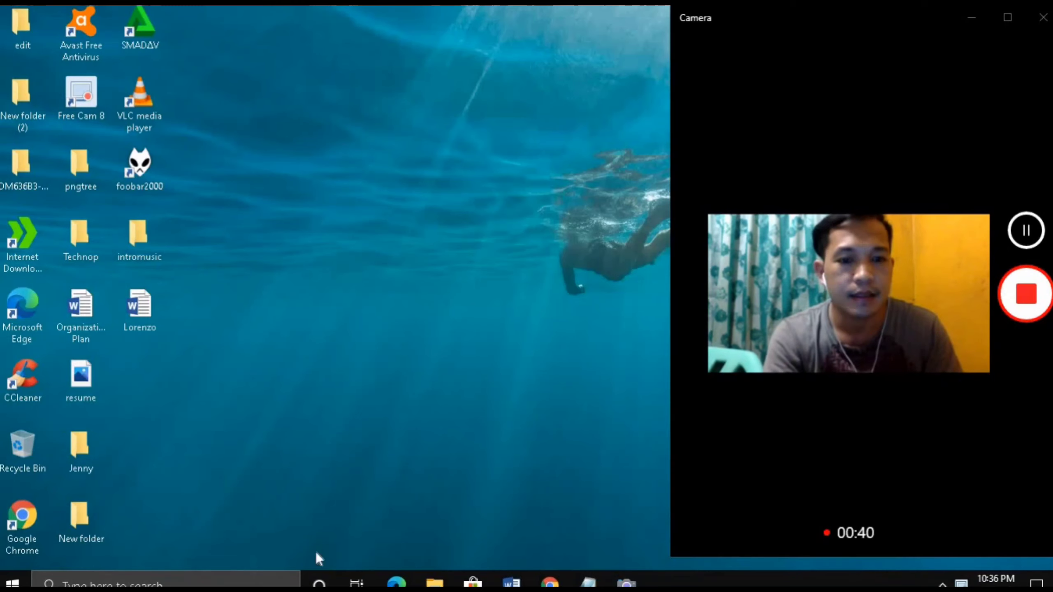
Step: Open Wix Logo Maker in Microsoft Edge and start it to reach the My Logos page
{"action": "left_click", "coordinate": [396, 583]}
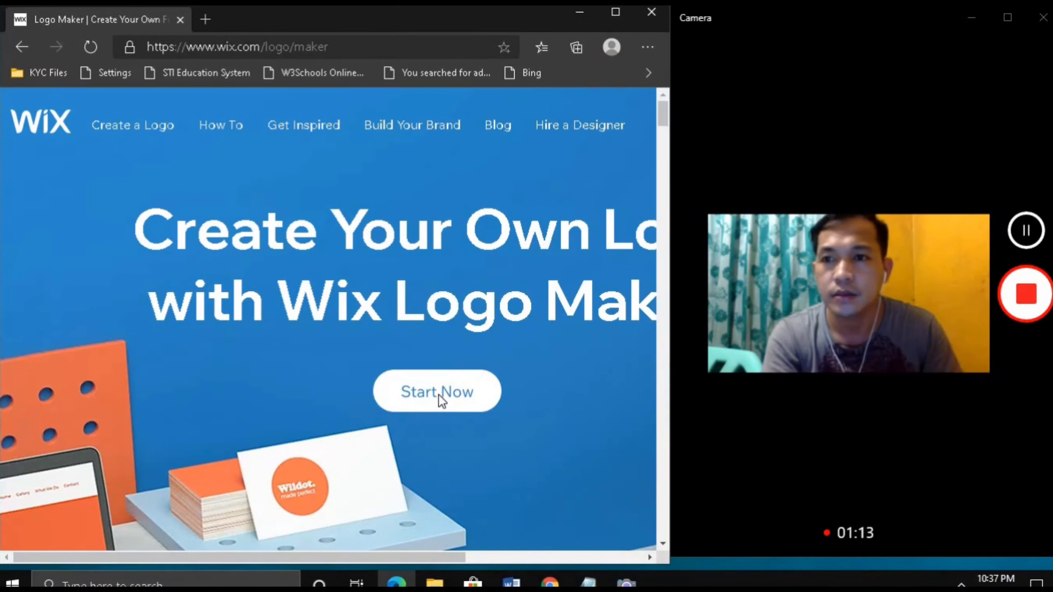
{"action": "left_click", "coordinate": [438, 396]}
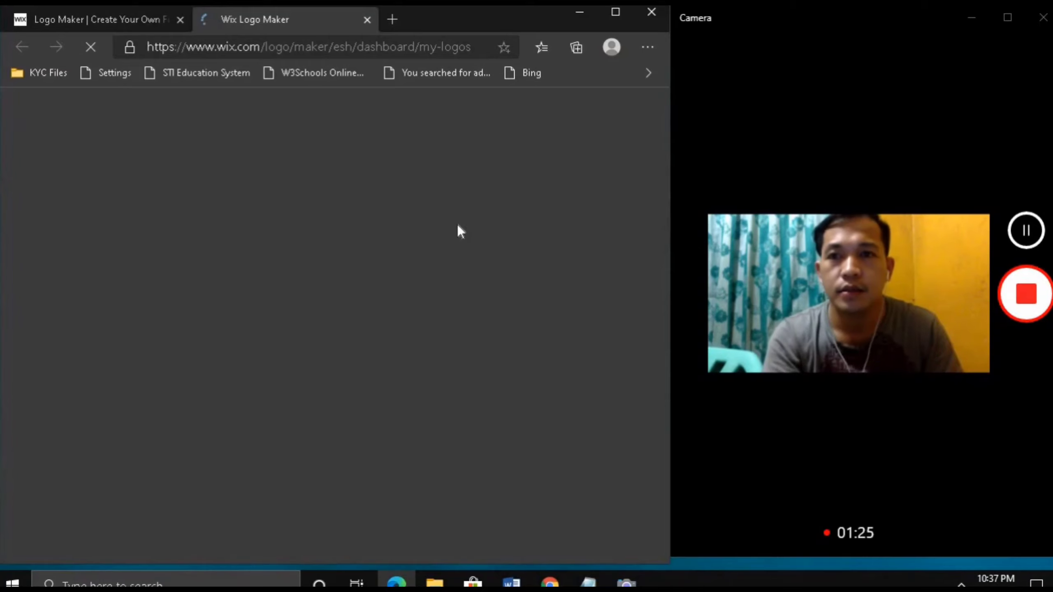
{"action": "left_click", "coordinate": [120, 17]}
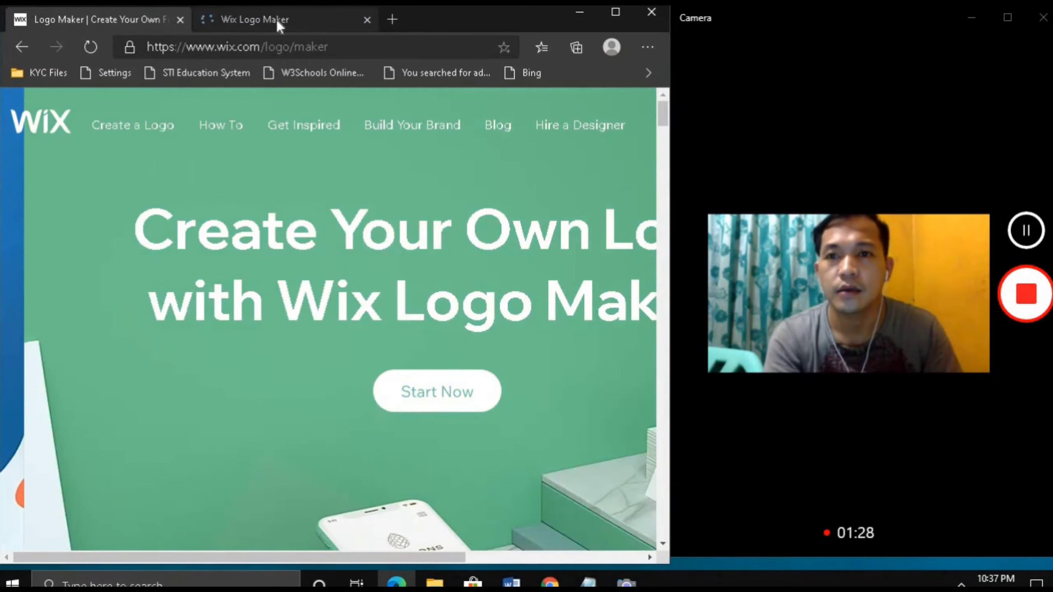
{"action": "left_click", "coordinate": [277, 20]}
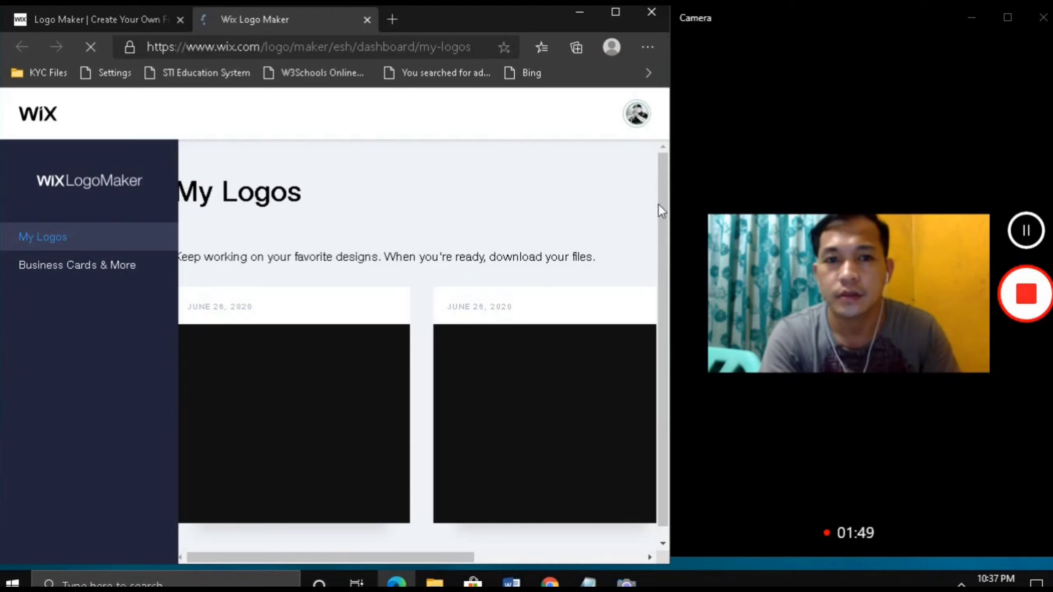
Step: Add a new logo and choose to create it yourself rather than hire a designer
{"action": "left_click_drag", "start_coordinate": [423, 555], "coordinate": [640, 550]}
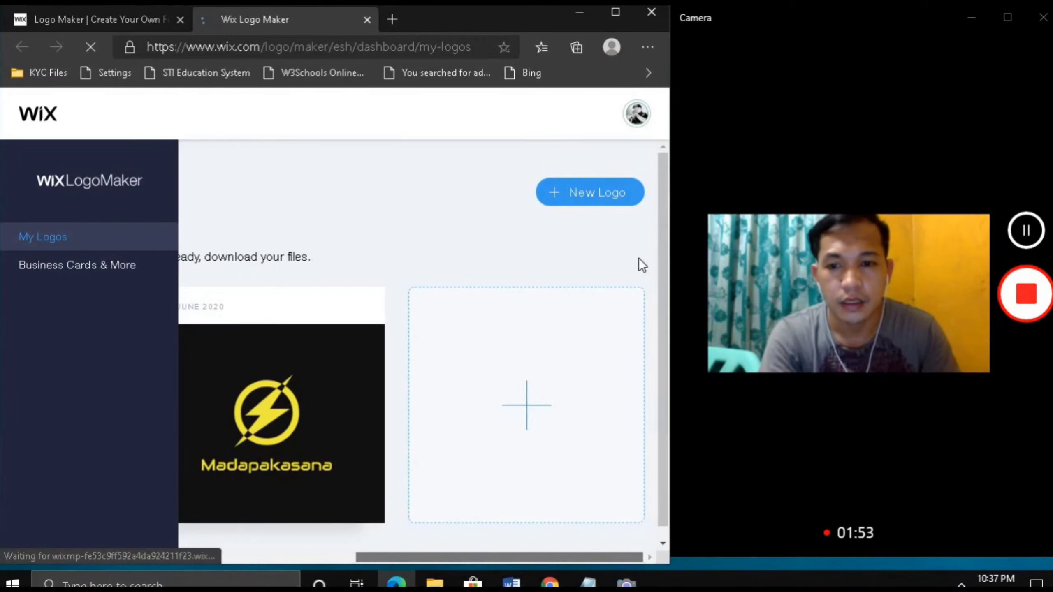
{"action": "left_click", "coordinate": [589, 193]}
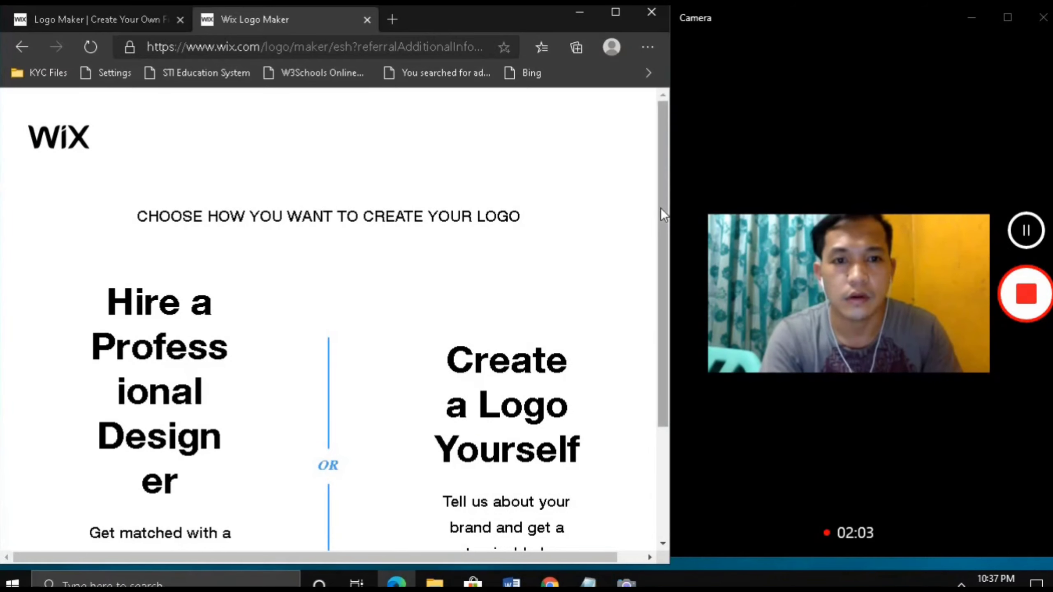
{"action": "scroll", "coordinate": [661, 207], "scroll_direction": "down", "scroll_amount": 3}
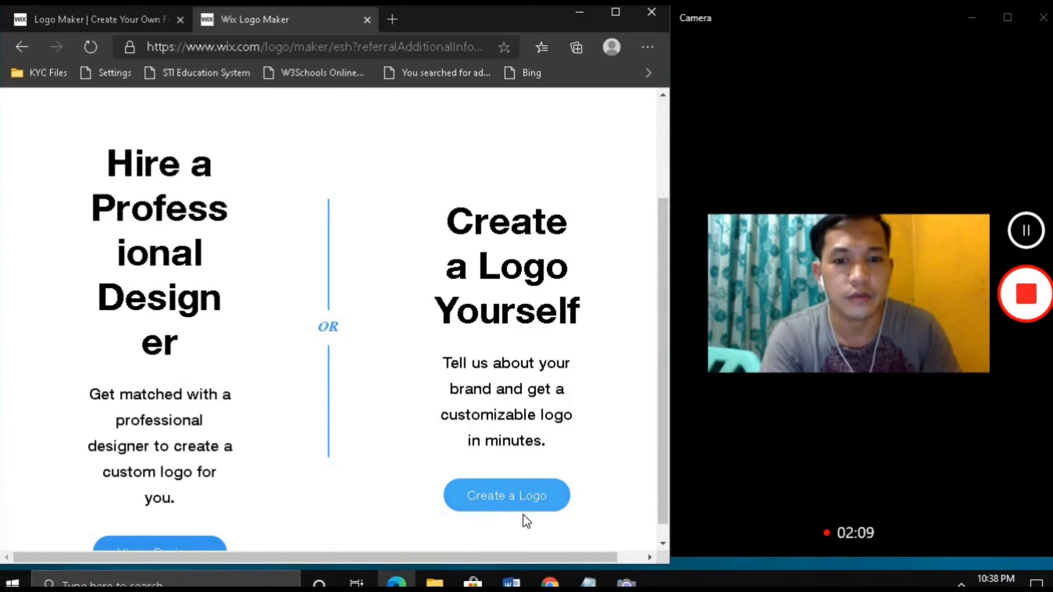
{"action": "left_click", "coordinate": [512, 499]}
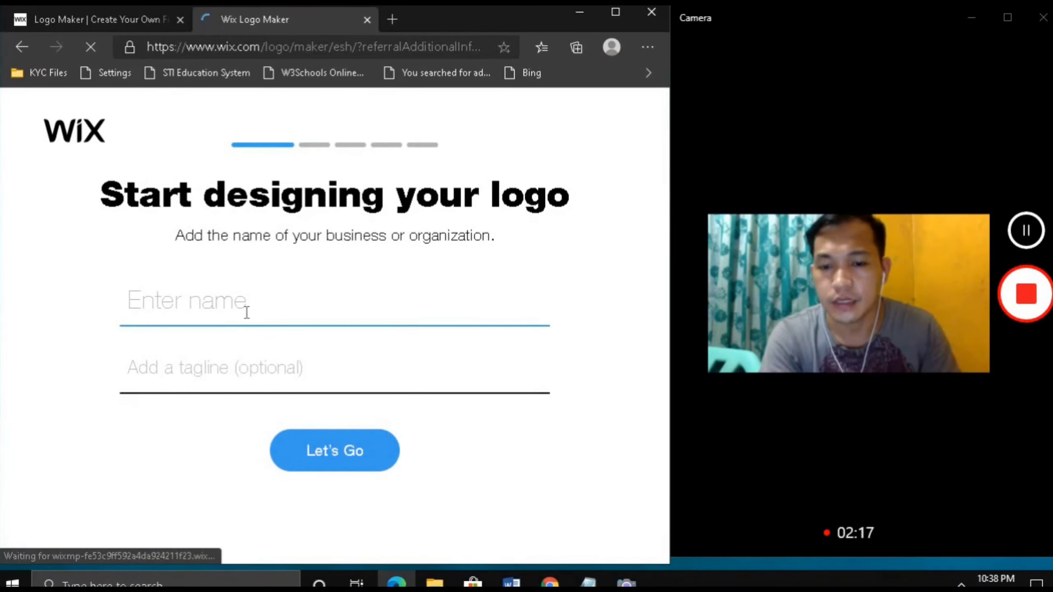
Step: Enter MadTech as the logo's business name
{"action": "type", "text": "Madt"}
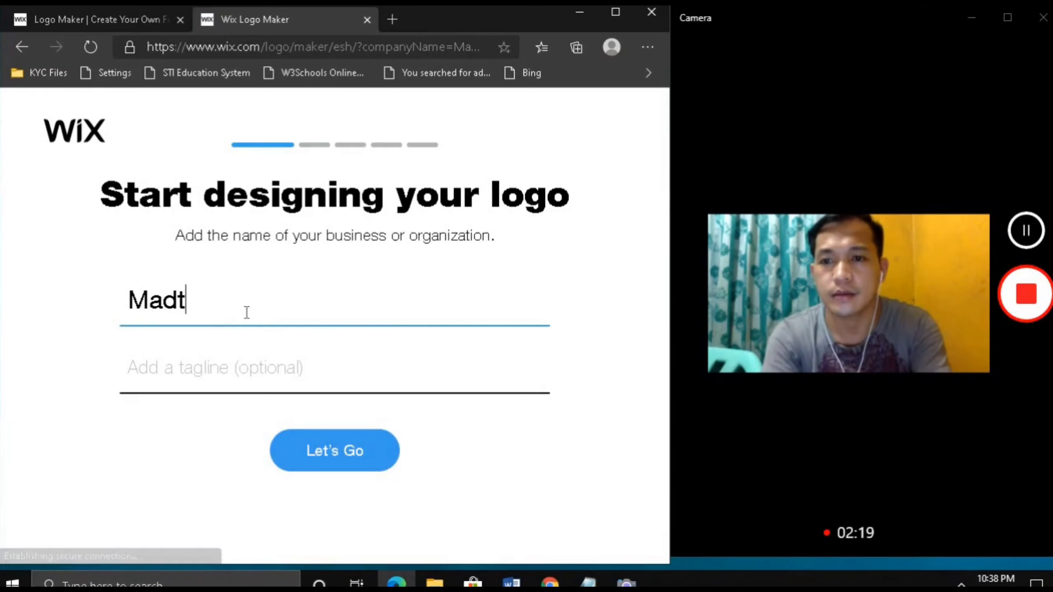
{"action": "key", "text": "BackSpace"}
{"action": "type", "text": "Tech"}
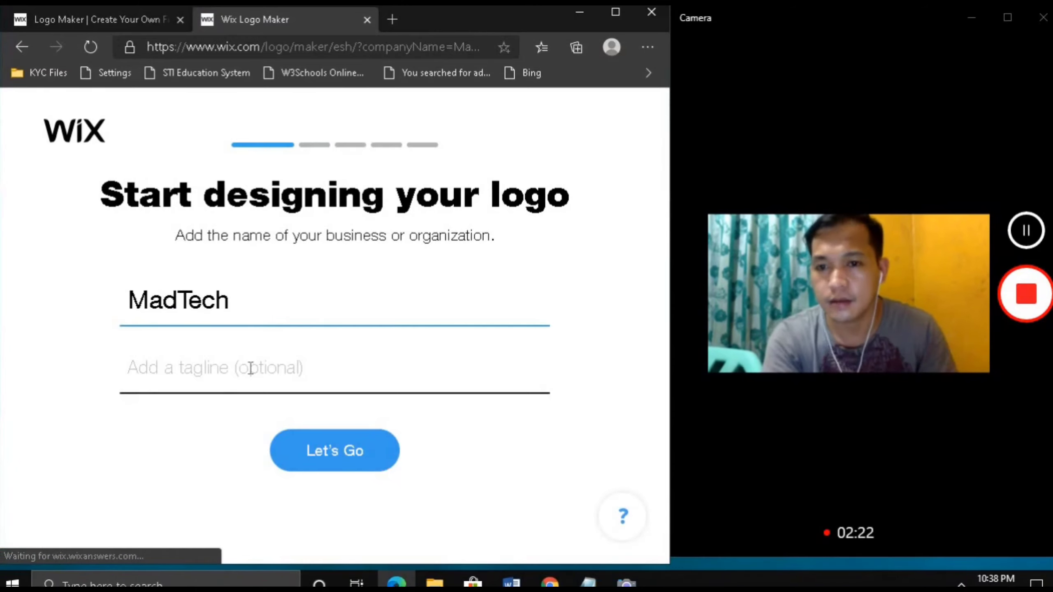
Step: Add the tagline "Boost Your Gadgets" in double quotation marks and submit the name details
{"action": "left_click", "coordinate": [216, 381]}
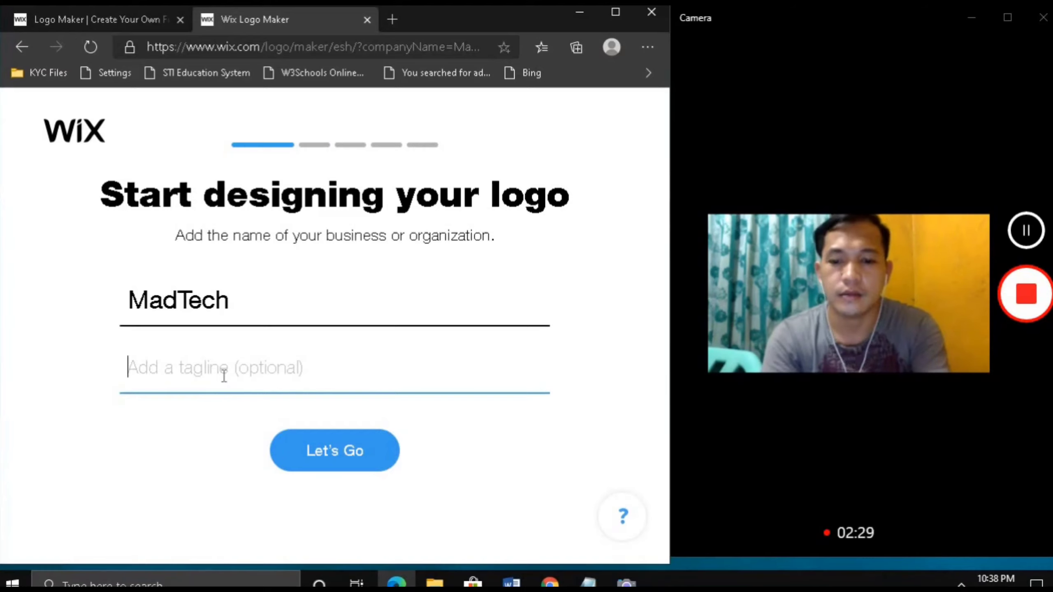
{"action": "type", "text": "Boost TY"}
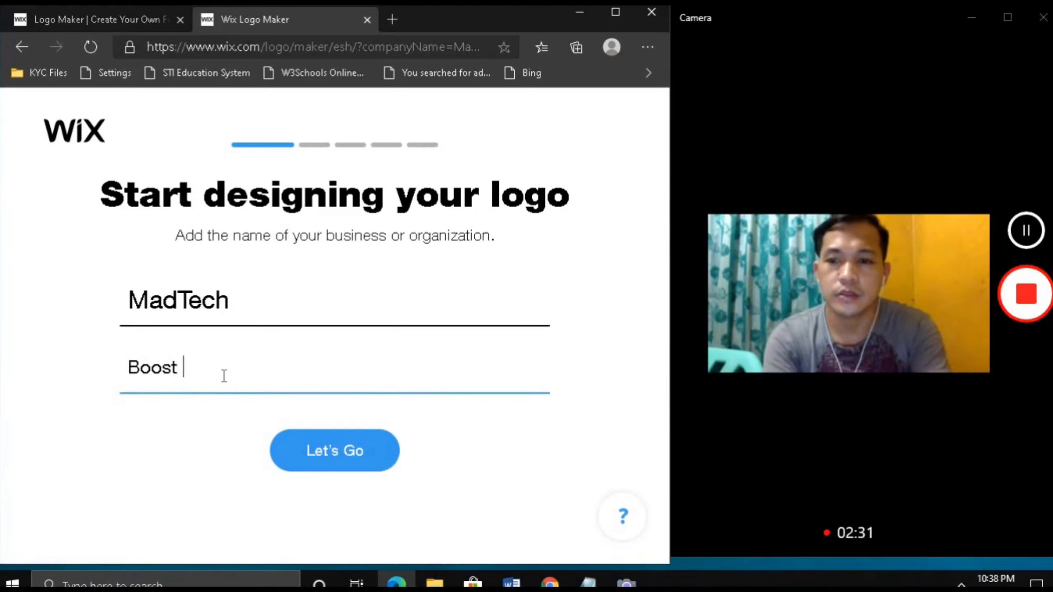
{"action": "key", "text": "BackSpace"}
{"action": "key", "text": "BackSpace"}
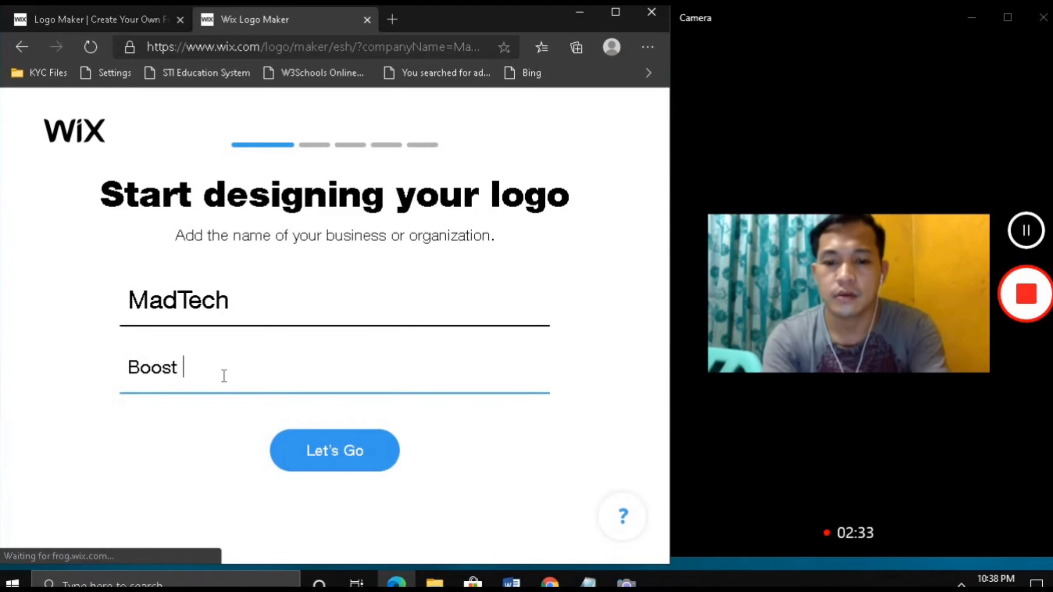
{"action": "type", "text": "Your Ga"}
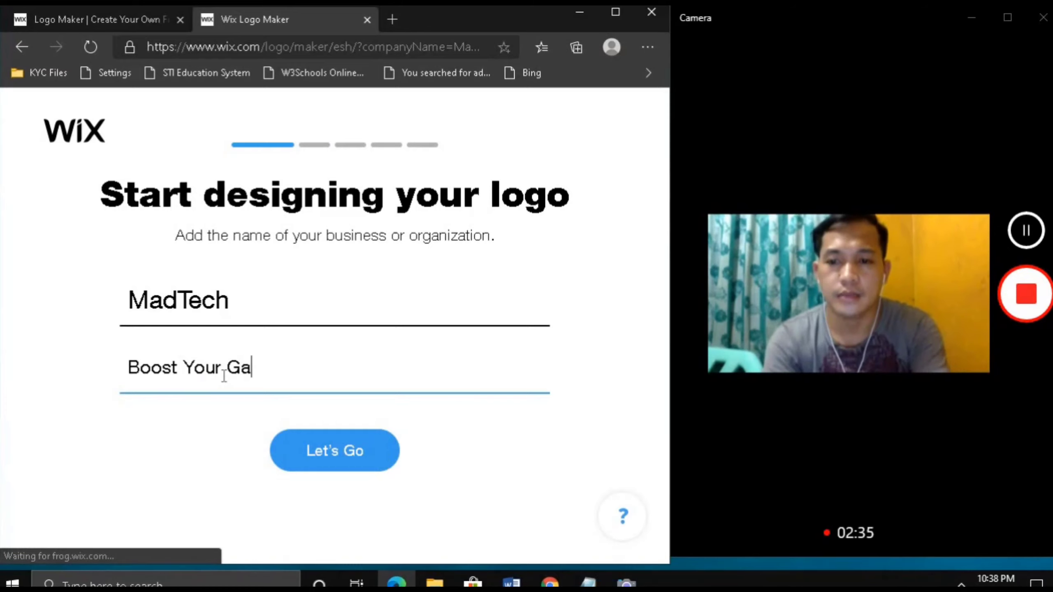
{"action": "type", "text": "dgets"}
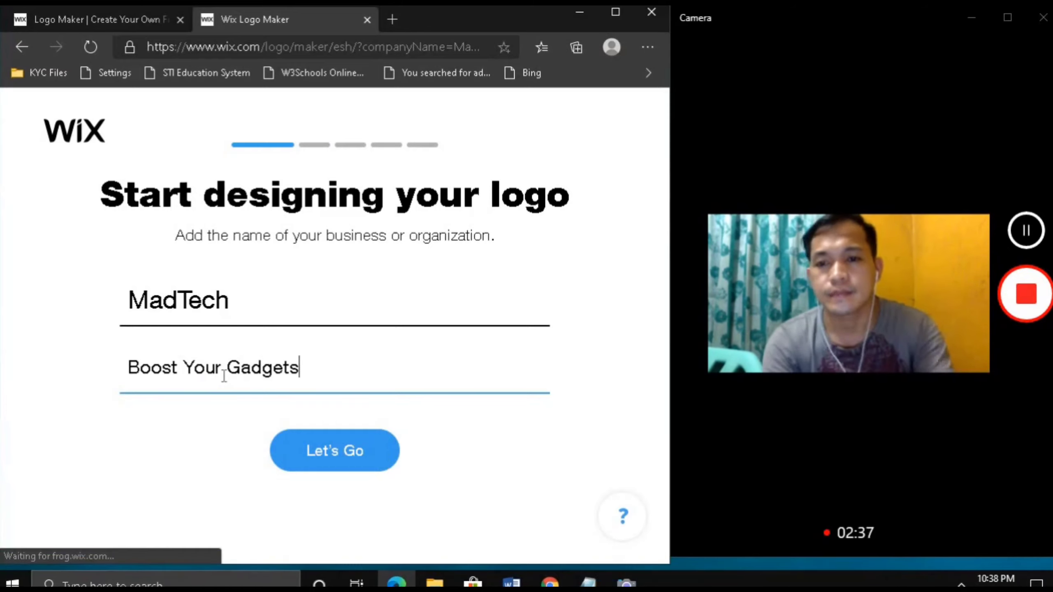
{"action": "type", "text": "\""}
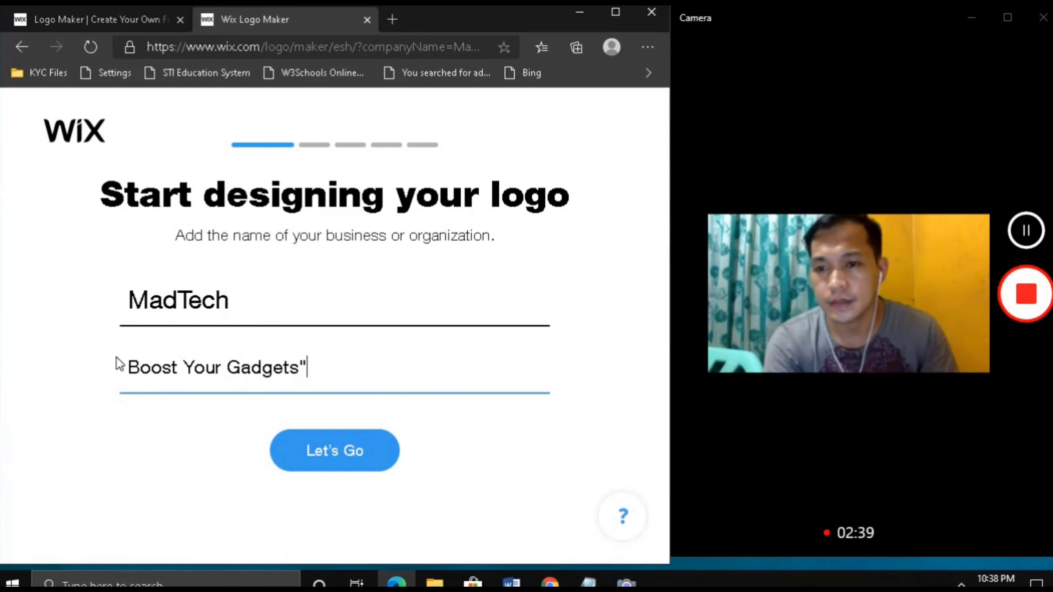
{"action": "left_click", "coordinate": [128, 367]}
{"action": "type", "text": "\""}
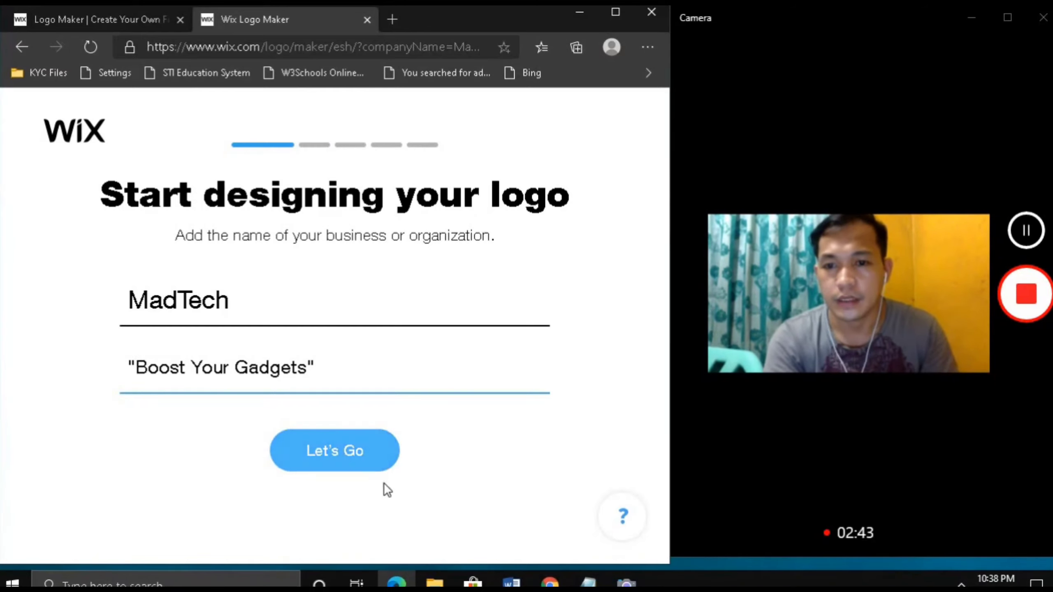
{"action": "left_click", "coordinate": [358, 467]}
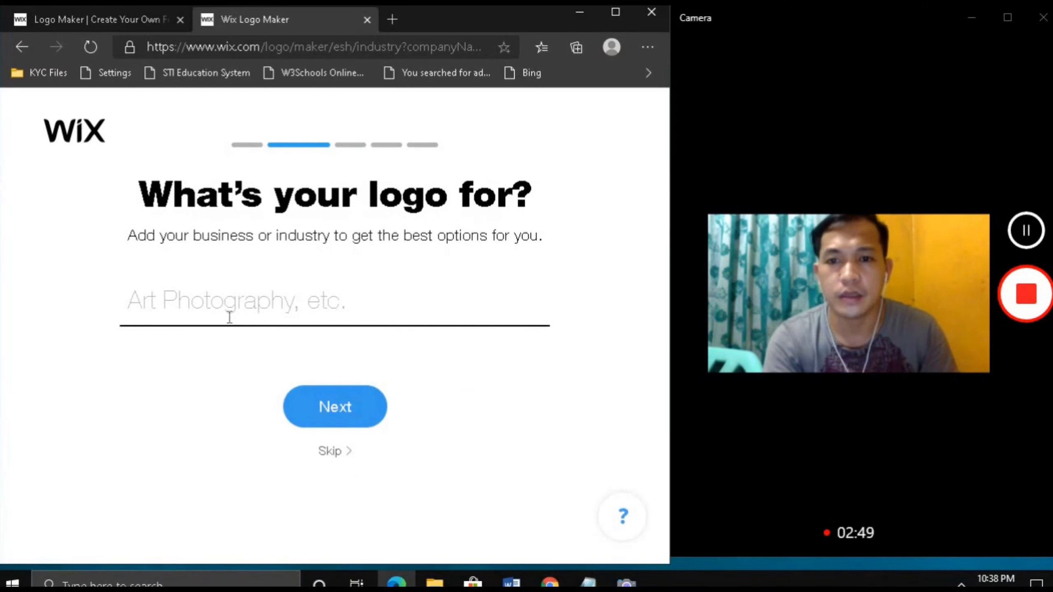
Step: Leave the industry blank and continue with Techy as the logo's look and feel
{"action": "left_click", "coordinate": [339, 410]}
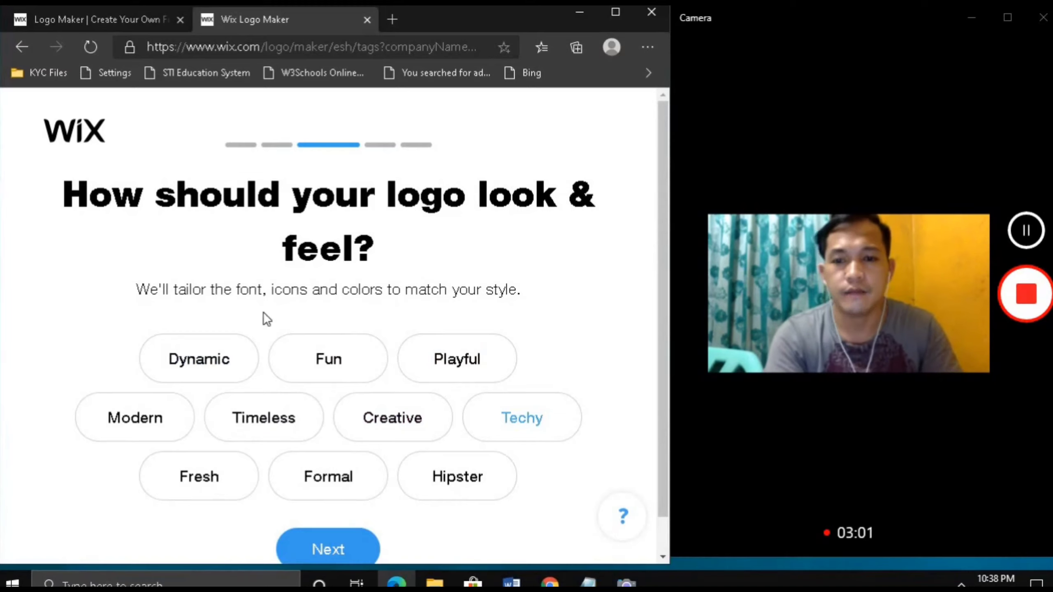
{"action": "left_click", "coordinate": [535, 427]}
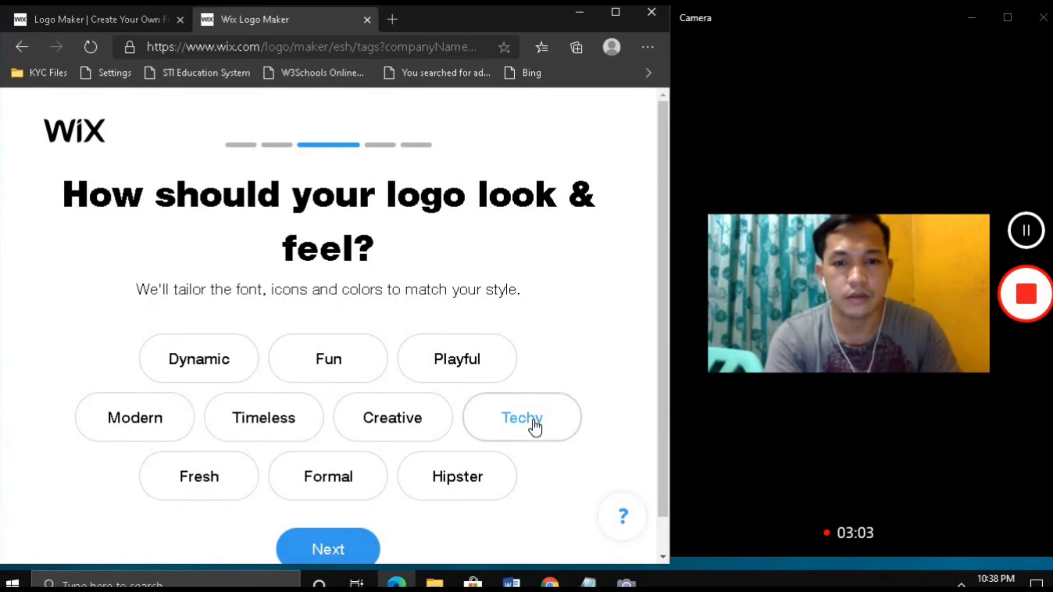
{"action": "left_click", "coordinate": [341, 549]}
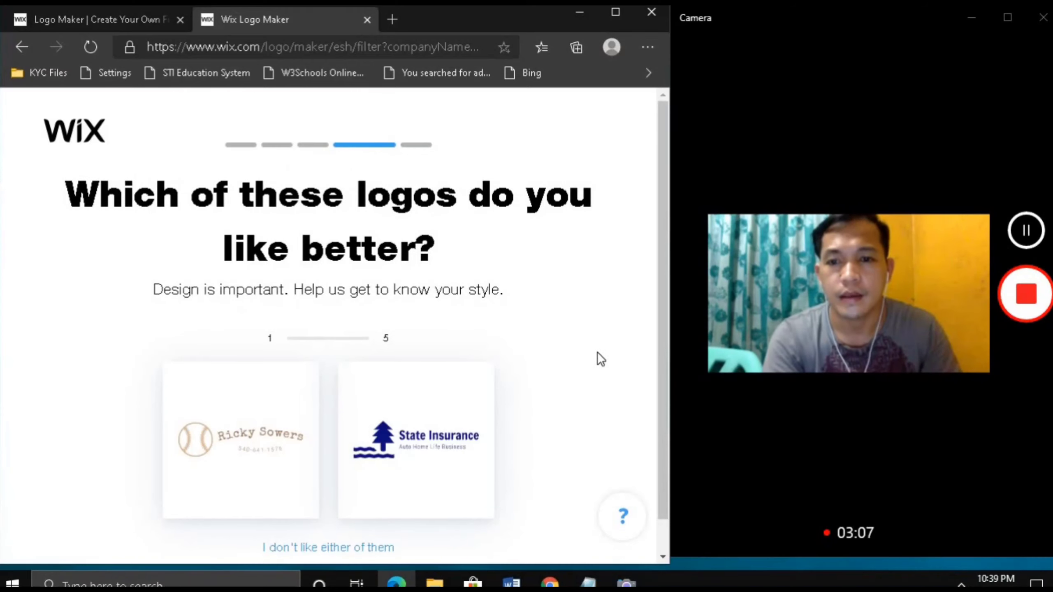
Step: Pass the logo comparison and logo usage questions without picking any option
{"action": "scroll", "coordinate": [601, 359], "scroll_direction": "down", "scroll_amount": 1}
{"action": "left_click", "coordinate": [328, 555]}
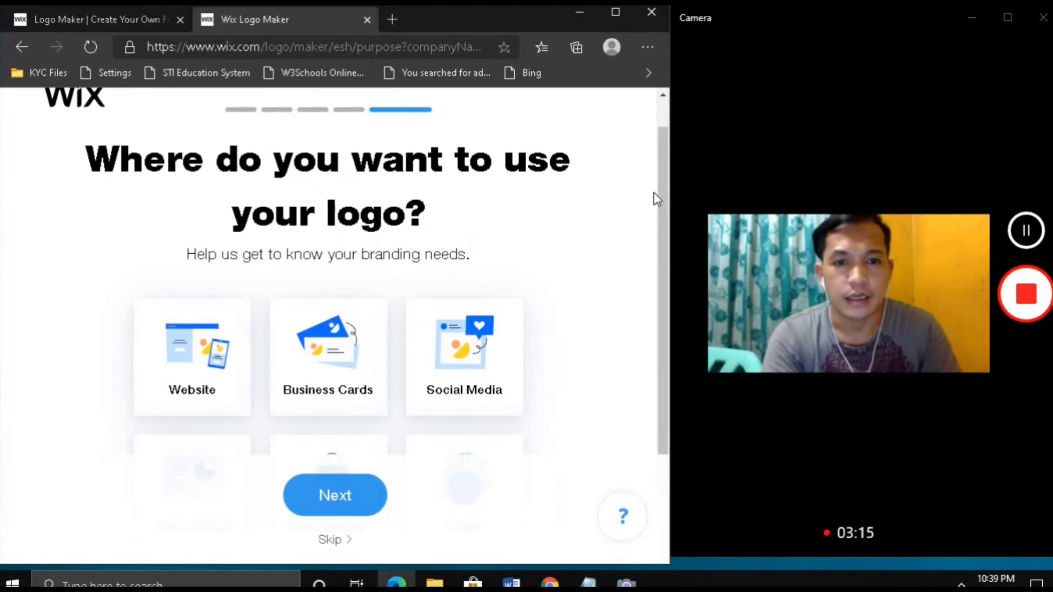
{"action": "left_click", "coordinate": [342, 510]}
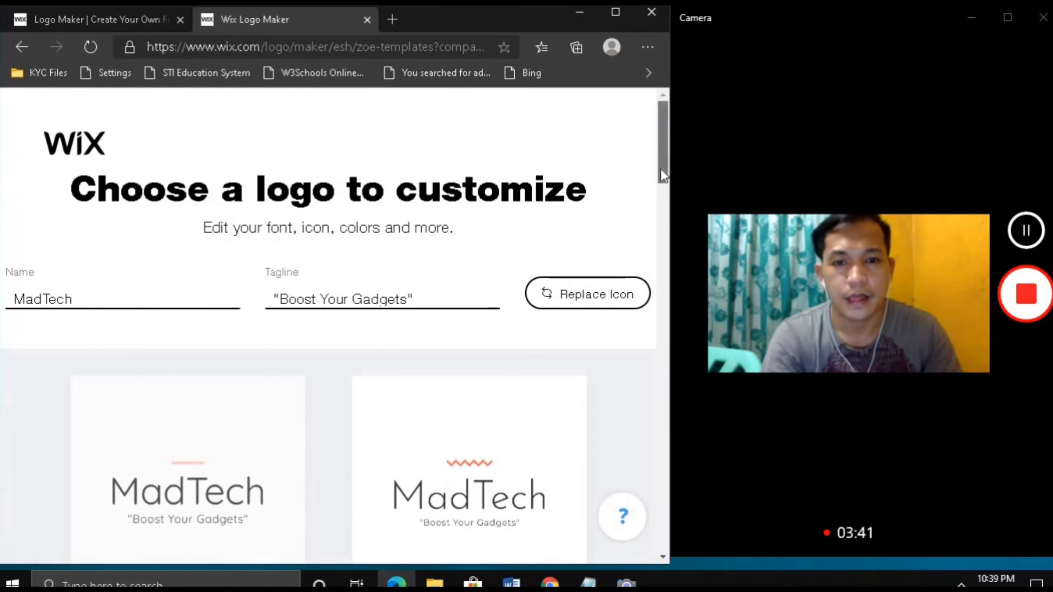
Step: Look through the suggested MadTech logo templates from the first to the last
{"action": "scroll", "coordinate": [661, 181], "scroll_direction": "down", "scroll_amount": 4}
{"action": "scroll", "coordinate": [602, 433], "scroll_direction": "down", "scroll_amount": 6}
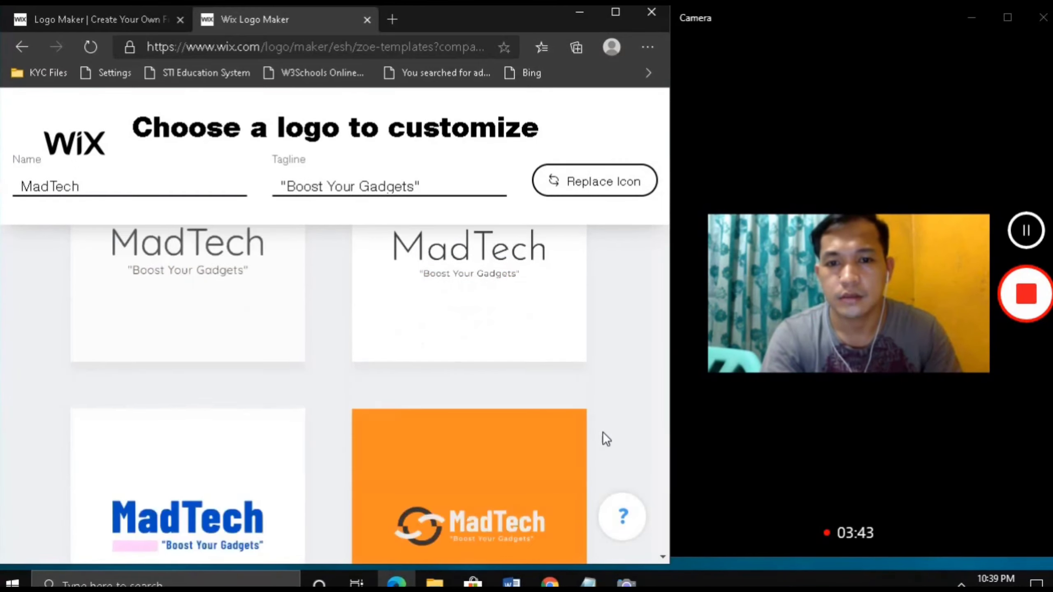
{"action": "scroll", "coordinate": [603, 433], "scroll_direction": "down", "scroll_amount": 10}
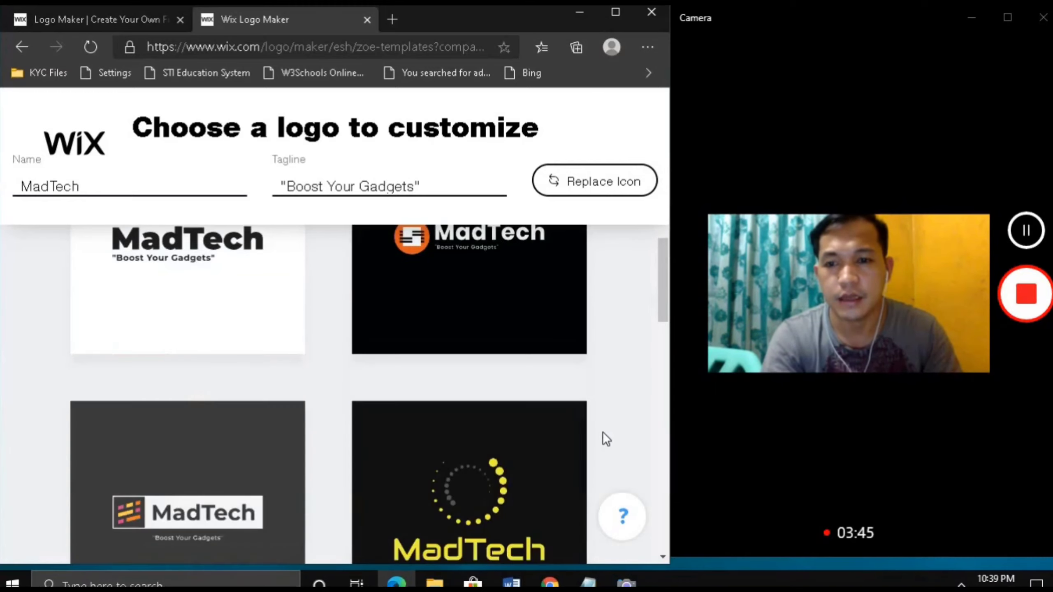
{"action": "scroll", "coordinate": [602, 433], "scroll_direction": "down", "scroll_amount": 8}
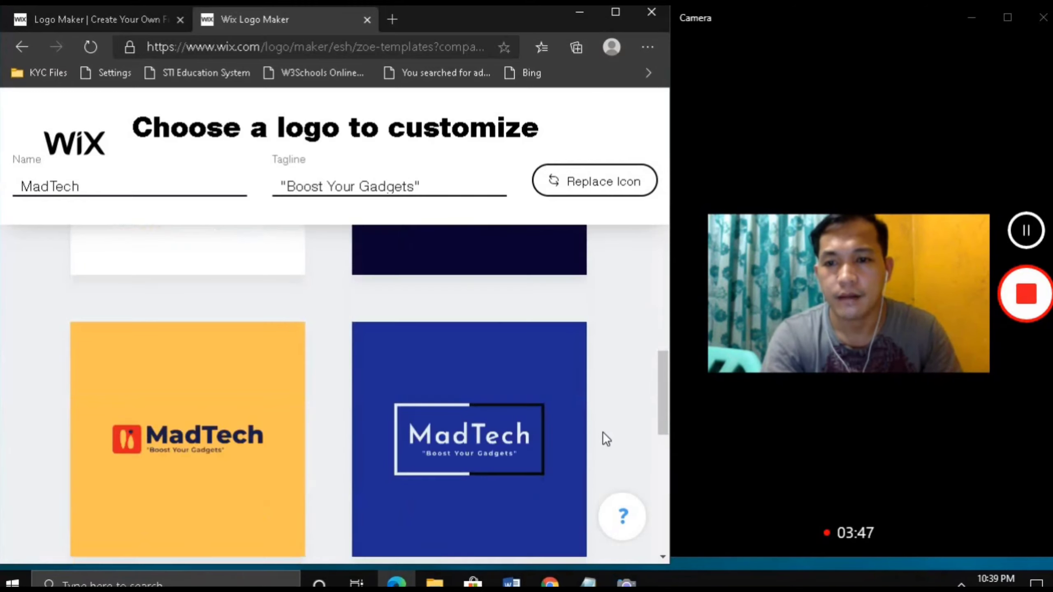
{"action": "scroll", "coordinate": [603, 432], "scroll_direction": "down", "scroll_amount": 5}
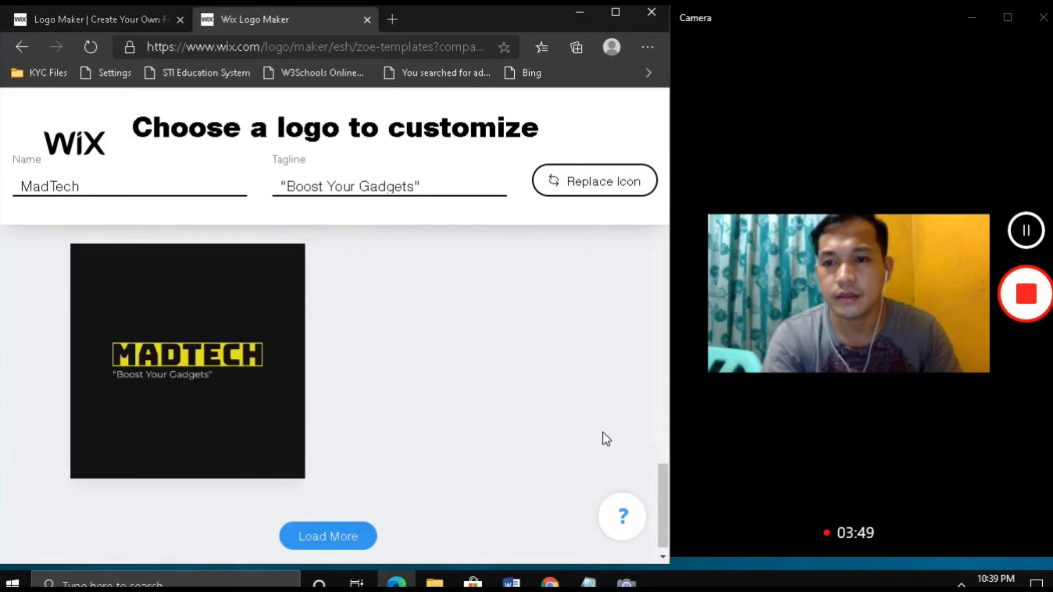
{"action": "scroll", "coordinate": [597, 381], "scroll_direction": "up", "scroll_amount": 8}
{"action": "scroll", "coordinate": [601, 388], "scroll_direction": "up", "scroll_amount": 10}
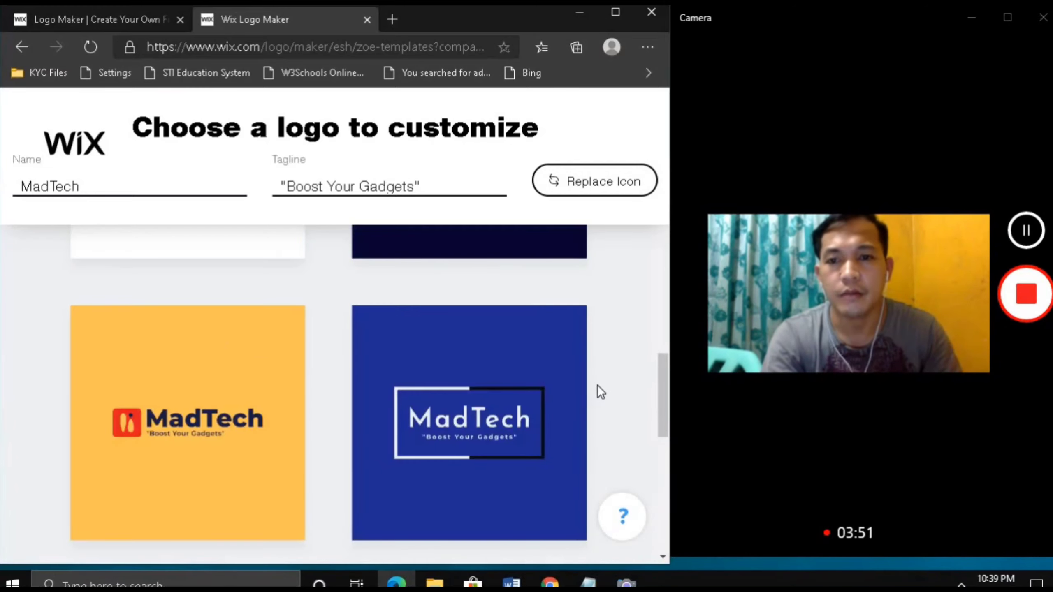
{"action": "scroll", "coordinate": [601, 392], "scroll_direction": "up", "scroll_amount": 3}
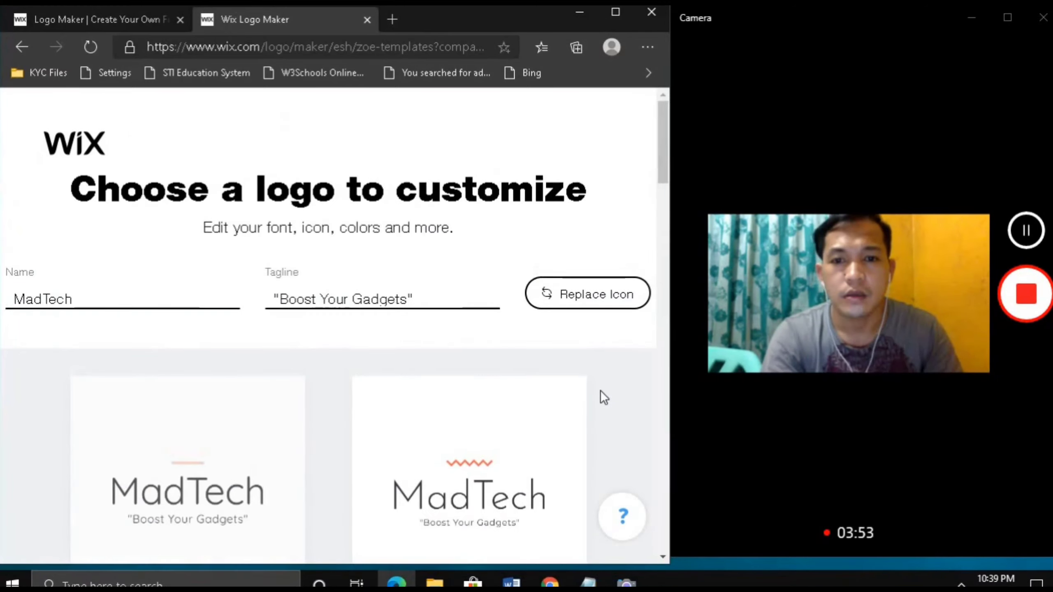
Step: Replace the icon in the logo templates with the dotted circle from the Trendy icons
{"action": "scroll", "coordinate": [592, 394], "scroll_direction": "down", "scroll_amount": 4}
{"action": "mouse_move", "coordinate": [225, 338]}
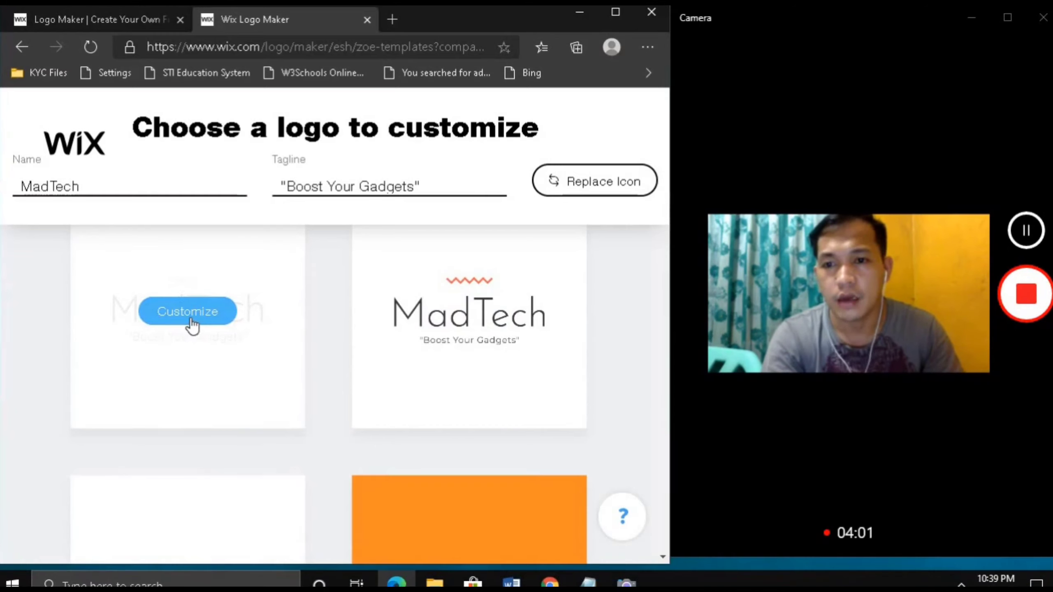
{"action": "left_click", "coordinate": [594, 192]}
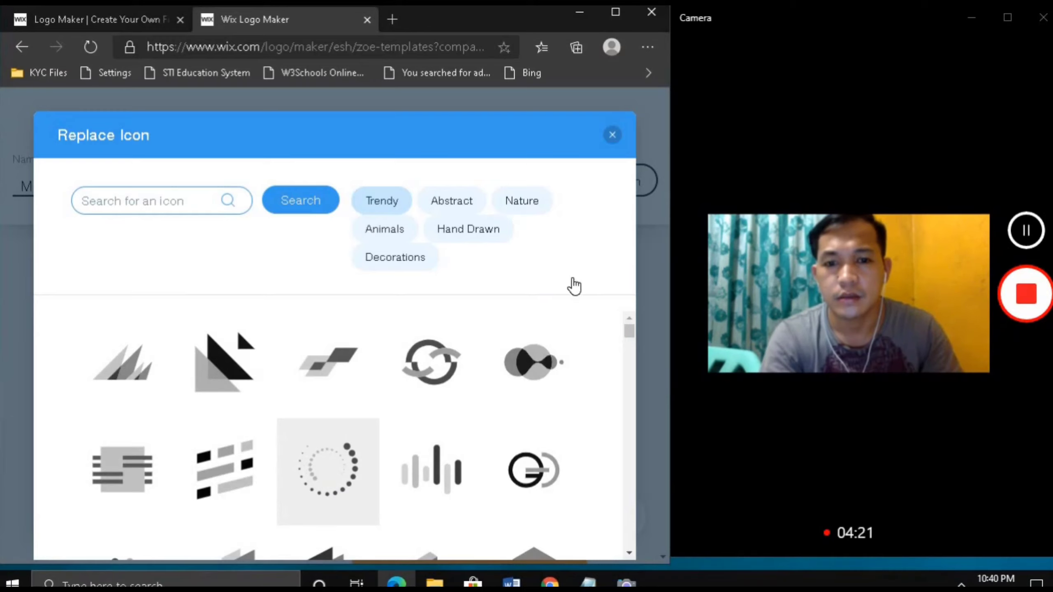
{"action": "key", "text": "Escape"}
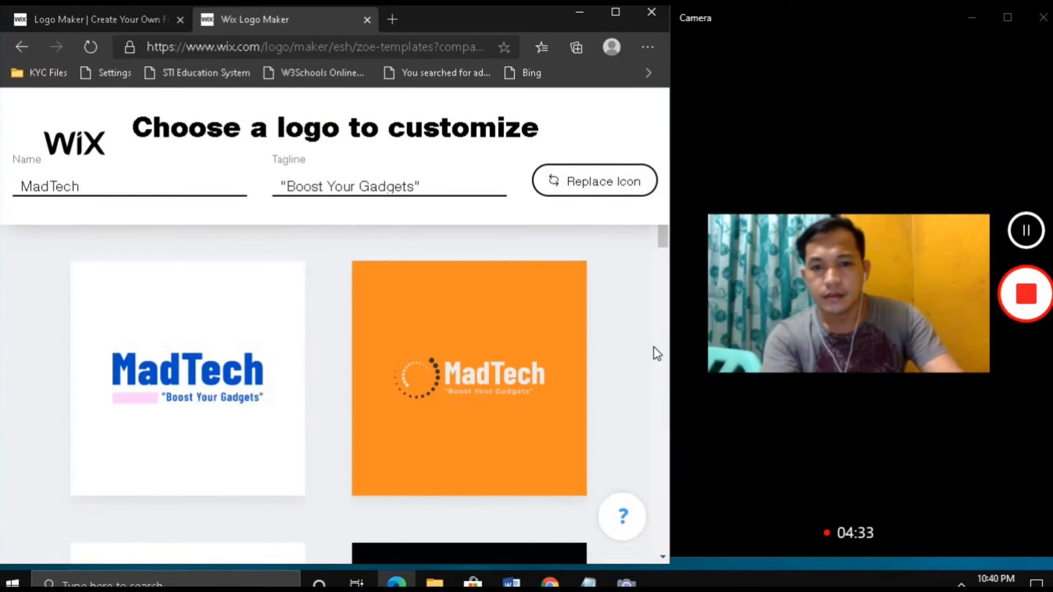
Step: Browse the updated MadTech templates and customize the black one with yellow text below the dotted circle
{"action": "scroll", "coordinate": [653, 346], "scroll_direction": "down", "scroll_amount": 5}
{"action": "scroll", "coordinate": [630, 412], "scroll_direction": "down", "scroll_amount": 3}
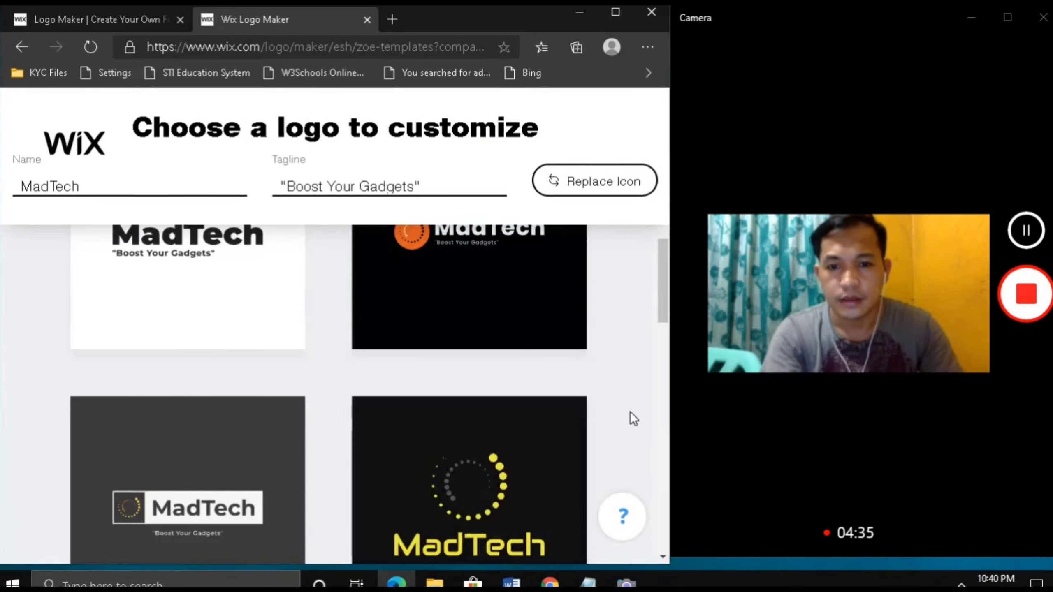
{"action": "scroll", "coordinate": [639, 348], "scroll_direction": "down", "scroll_amount": 10}
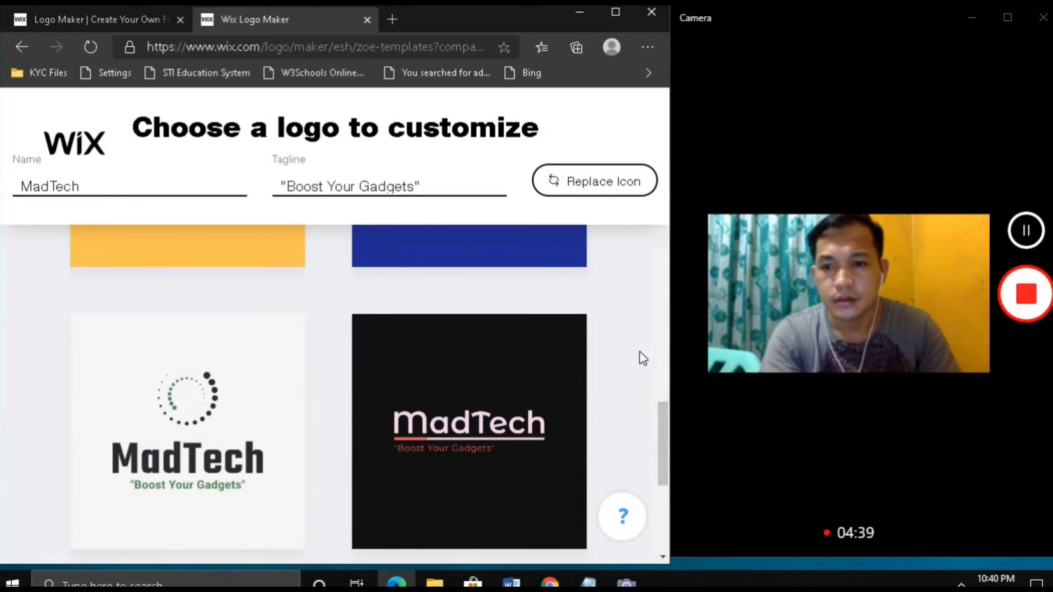
{"action": "scroll", "coordinate": [655, 384], "scroll_direction": "down", "scroll_amount": 3}
{"action": "scroll", "coordinate": [646, 391], "scroll_direction": "down", "scroll_amount": 3}
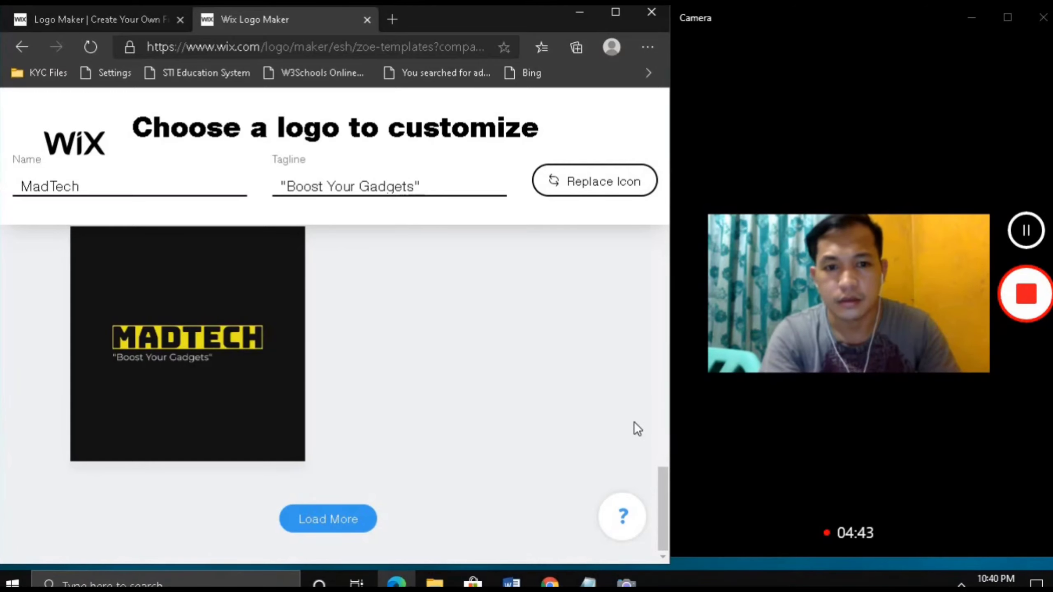
{"action": "scroll", "coordinate": [654, 477], "scroll_direction": "up", "scroll_amount": 12}
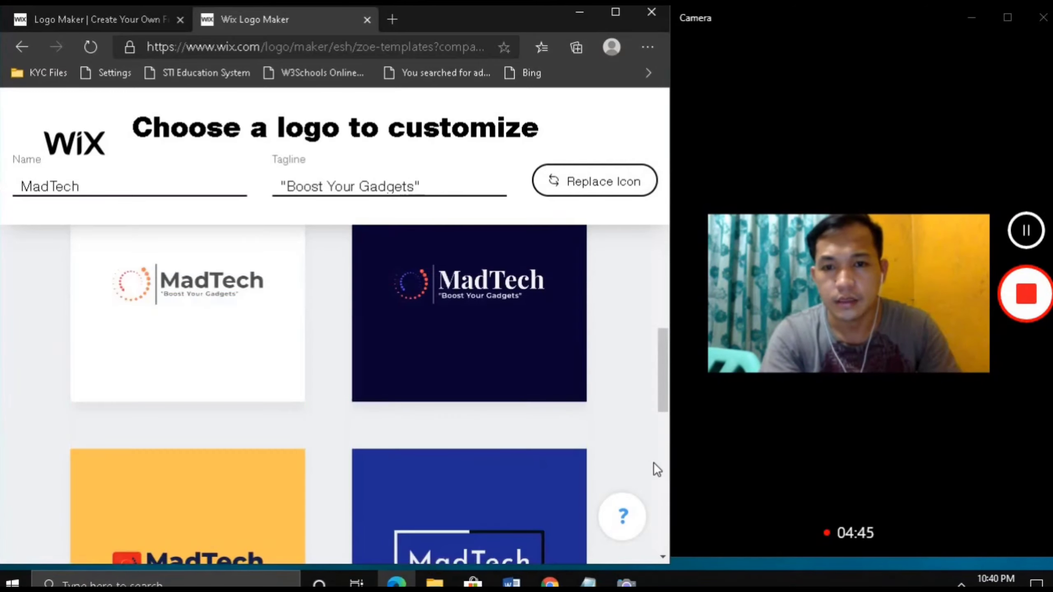
{"action": "scroll", "coordinate": [653, 464], "scroll_direction": "up", "scroll_amount": 2}
{"action": "mouse_move", "coordinate": [470, 436]}
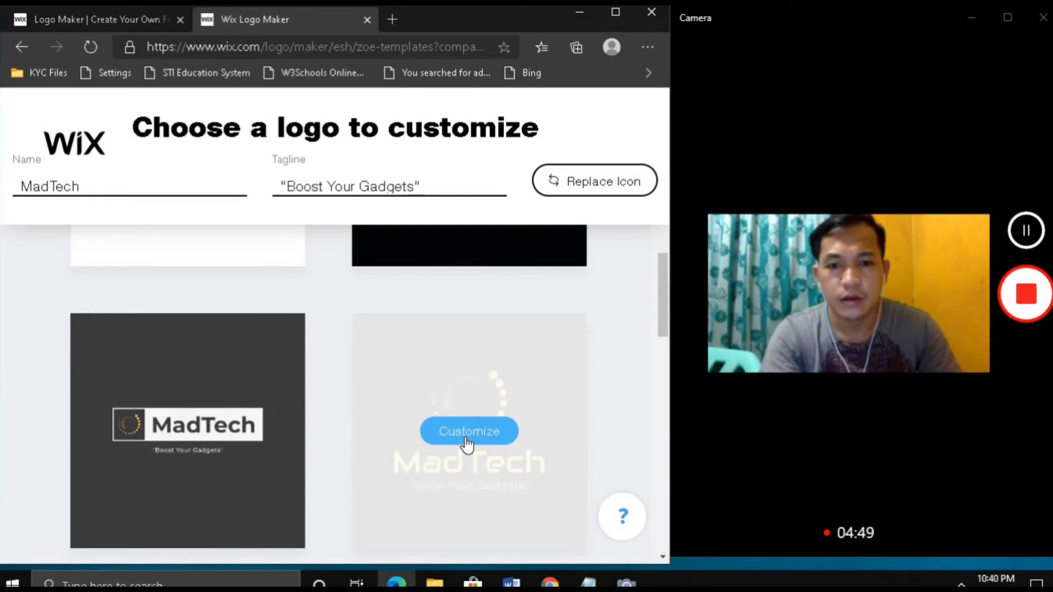
{"action": "left_click", "coordinate": [467, 439]}
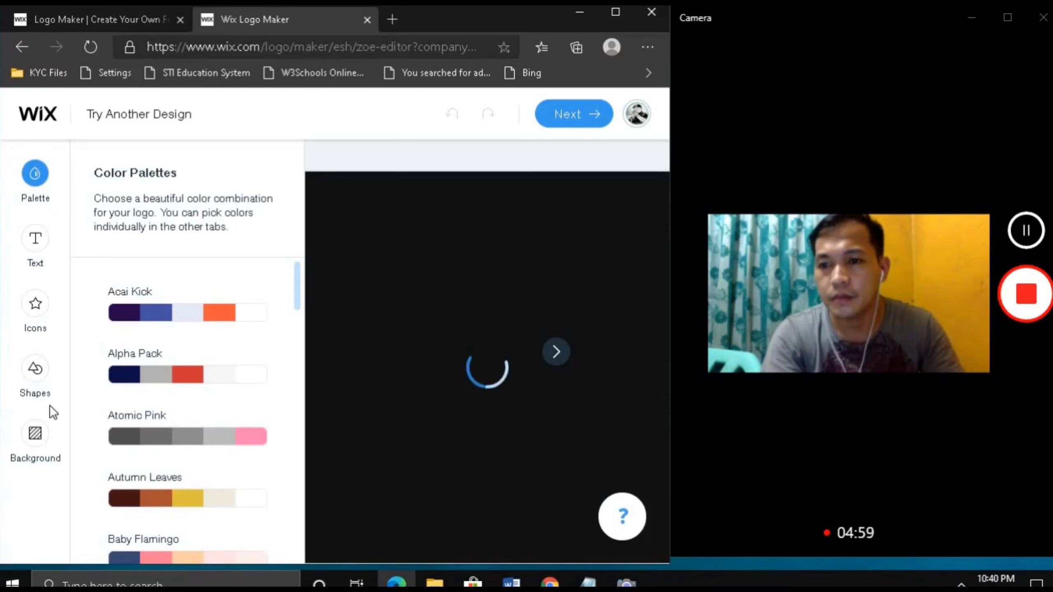
Step: Look through the available color palettes for the MadTech logo
{"action": "left_click", "coordinate": [224, 424]}
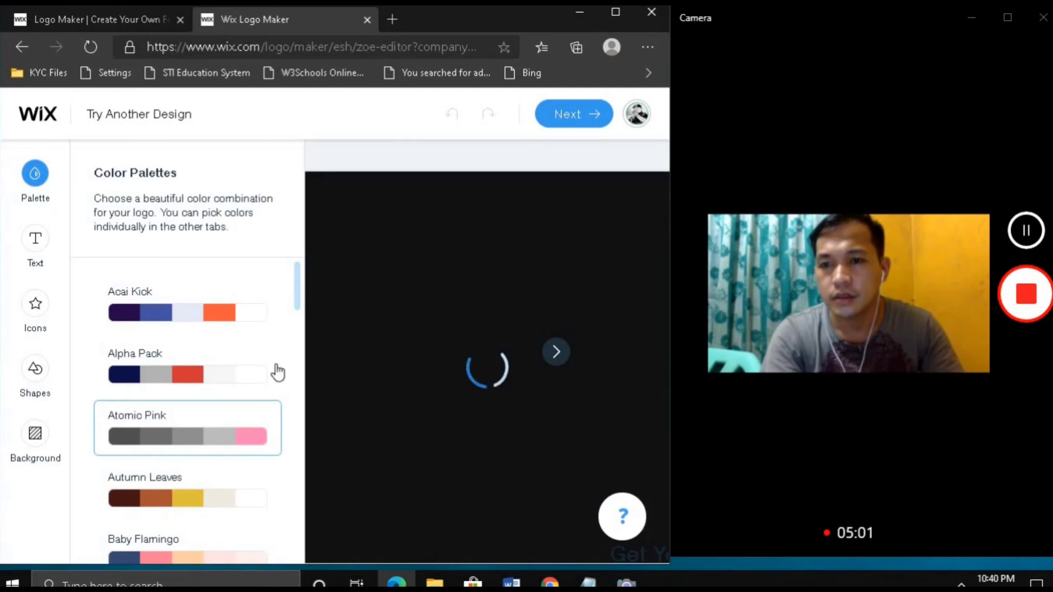
{"action": "scroll", "coordinate": [277, 372], "scroll_direction": "down", "scroll_amount": 2}
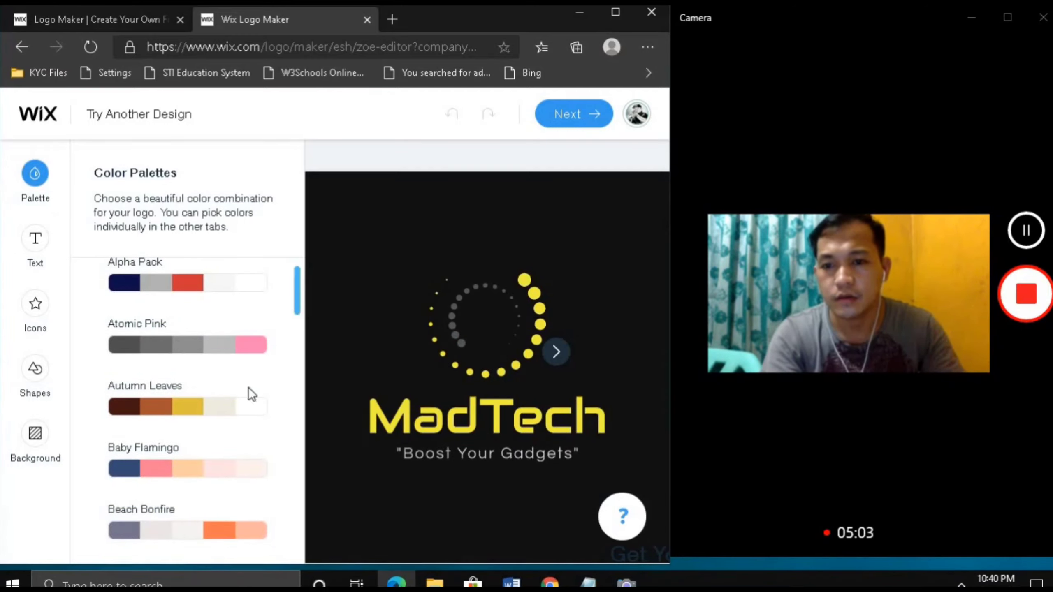
{"action": "scroll", "coordinate": [273, 386], "scroll_direction": "down", "scroll_amount": 3}
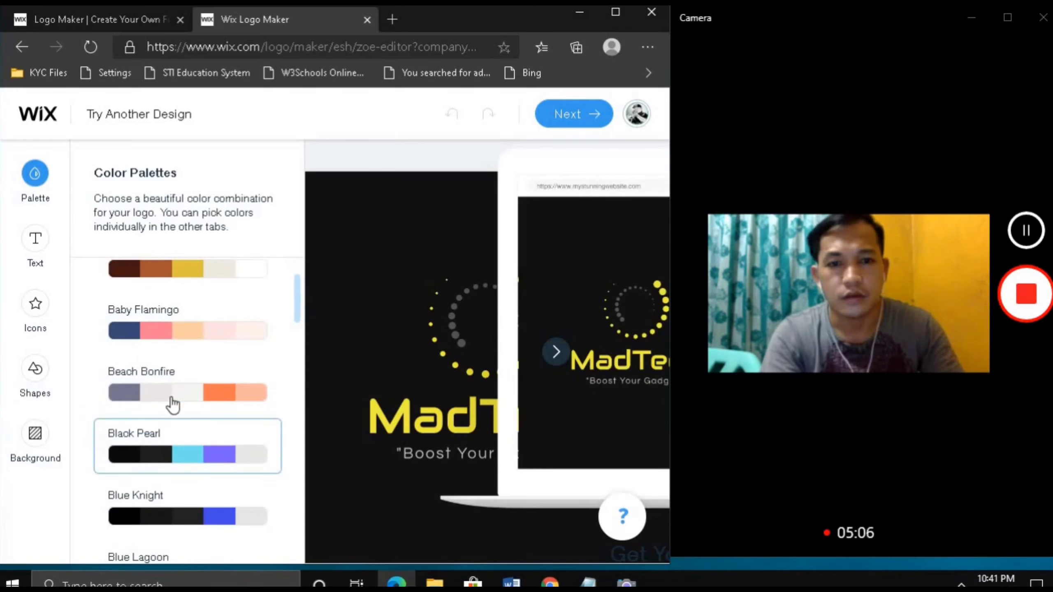
{"action": "scroll", "coordinate": [302, 280], "scroll_direction": "down", "scroll_amount": 3}
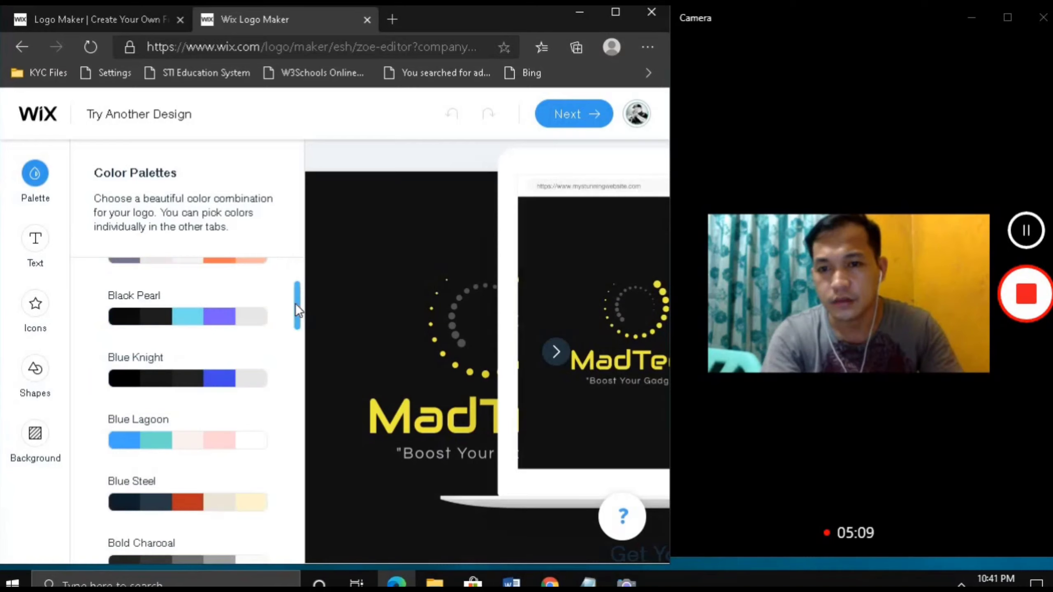
{"action": "mouse_move", "coordinate": [296, 306]}
{"action": "left_mouse_down"}
{"action": "mouse_move", "coordinate": [277, 448]}
{"action": "mouse_move", "coordinate": [283, 496]}
{"action": "left_mouse_up"}
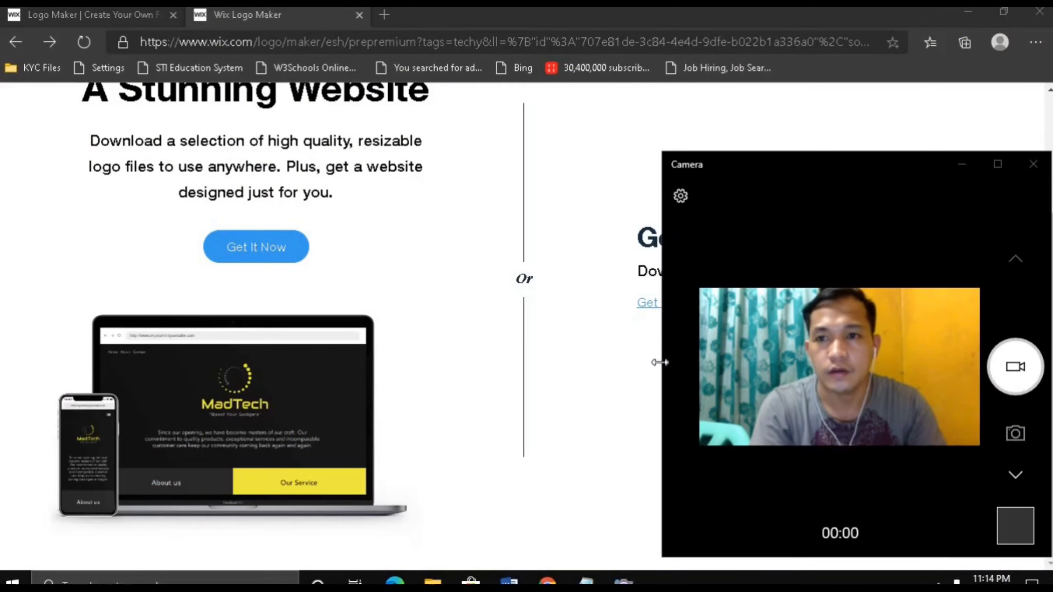
Step: Choose to get only the logo without a website and compare the Advanced and Basic plans
{"action": "left_click", "coordinate": [962, 166]}
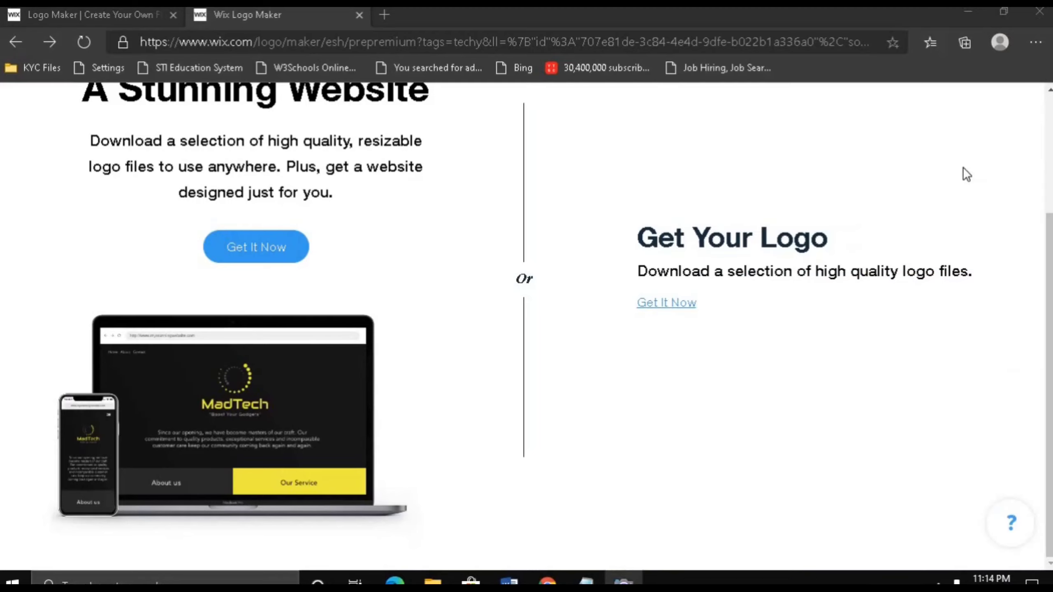
{"action": "left_click", "coordinate": [669, 308]}
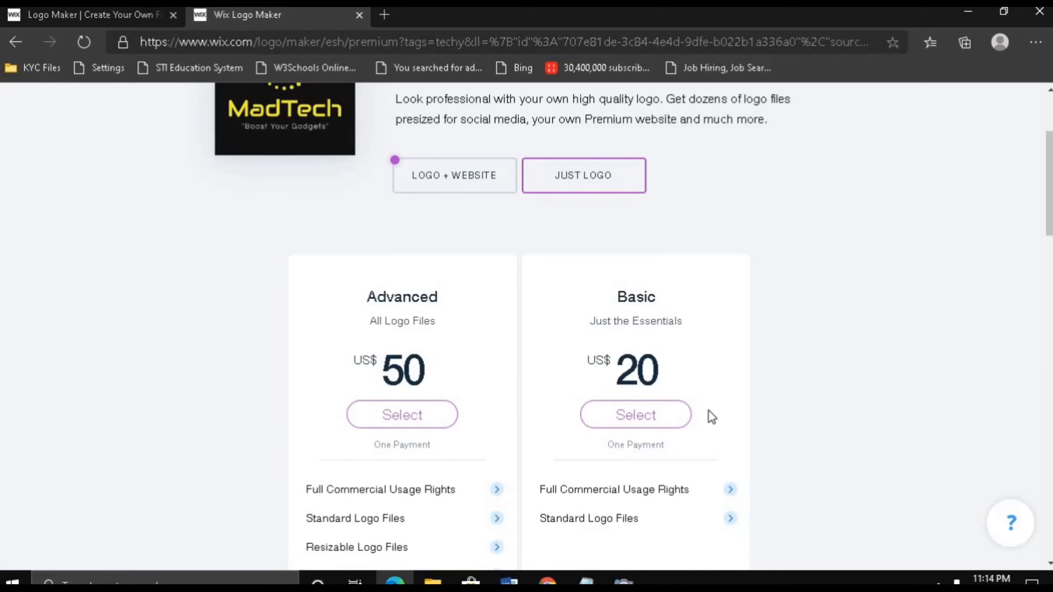
{"action": "scroll", "coordinate": [766, 376], "scroll_direction": "down", "scroll_amount": 3}
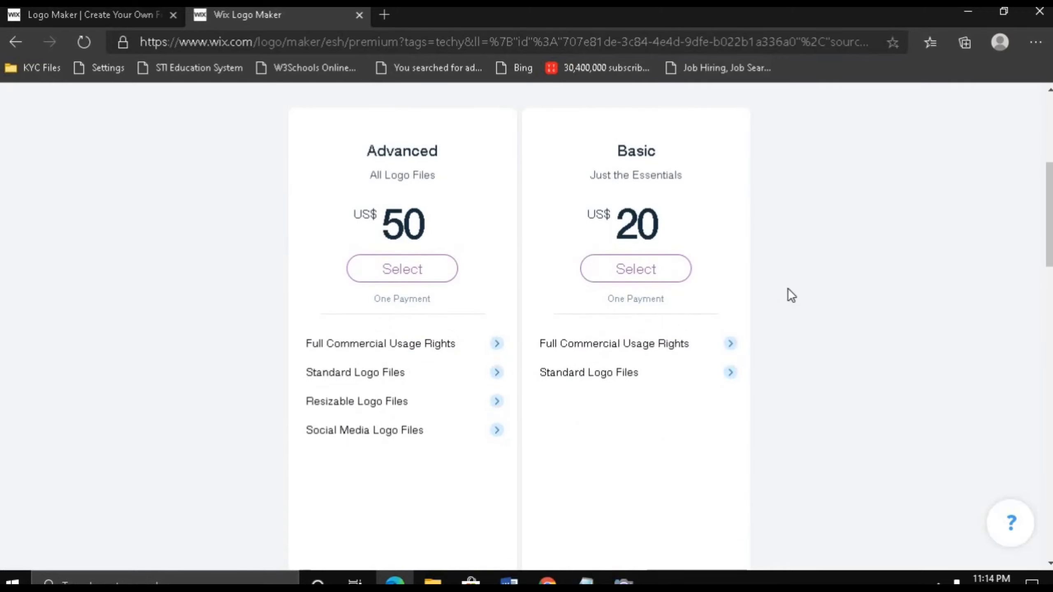
{"action": "scroll", "coordinate": [776, 296], "scroll_direction": "up", "scroll_amount": 6}
{"action": "scroll", "coordinate": [829, 382], "scroll_direction": "down", "scroll_amount": 5}
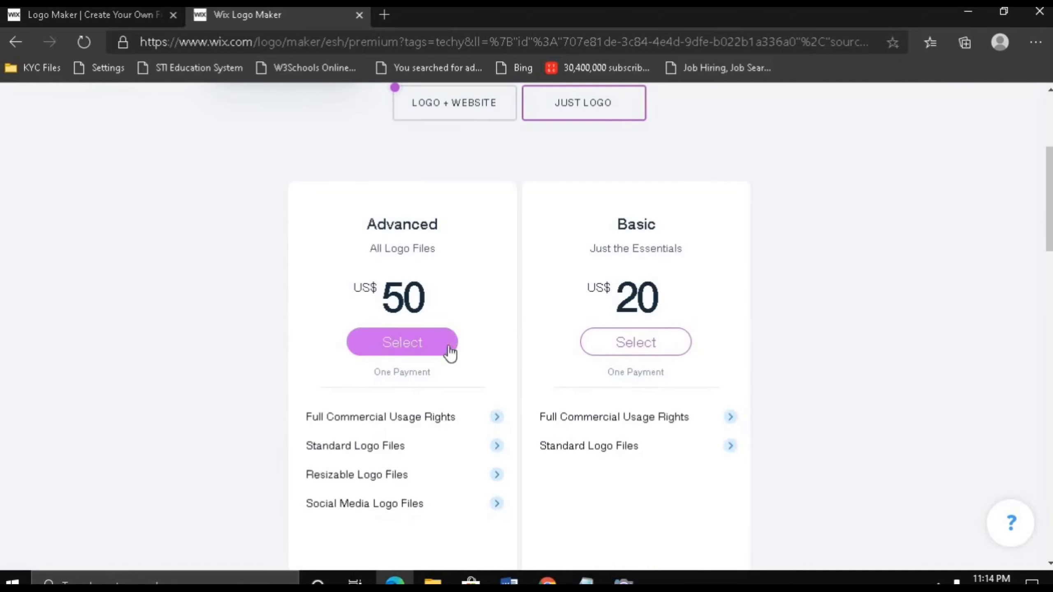
{"action": "scroll", "coordinate": [812, 351], "scroll_direction": "up", "scroll_amount": 5}
{"action": "scroll", "coordinate": [776, 396], "scroll_direction": "down", "scroll_amount": 10}
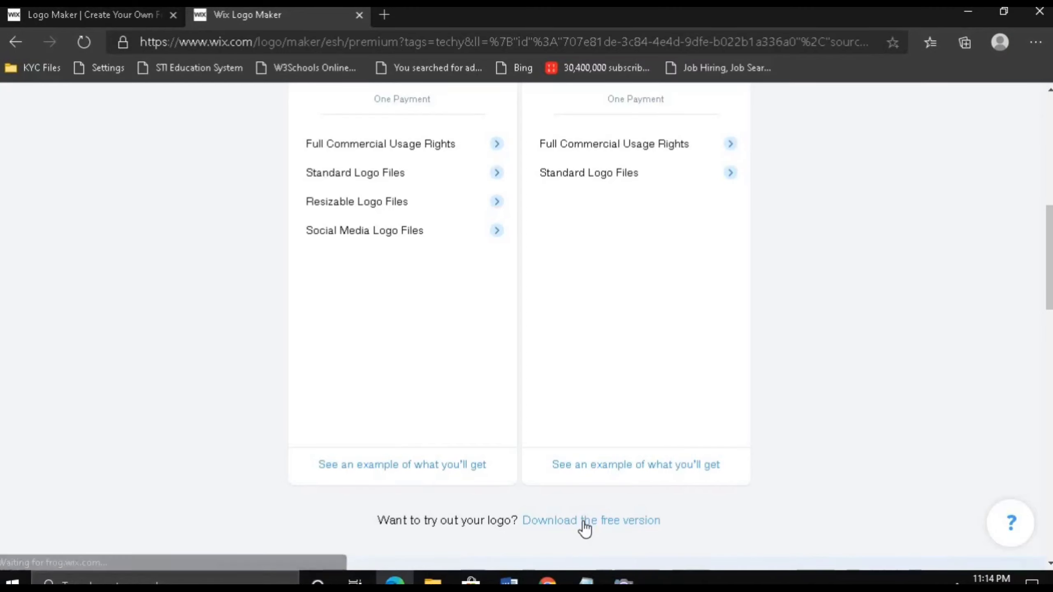
Step: Download the free version of the MadTech logo and open the downloaded sample JPG
{"action": "left_click", "coordinate": [623, 582]}
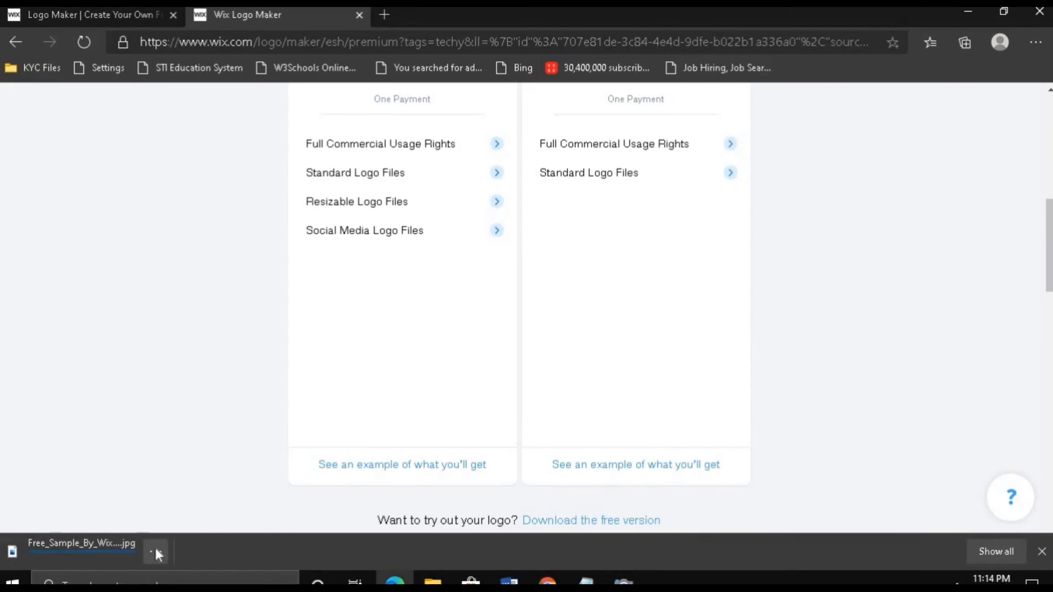
{"action": "left_click", "coordinate": [155, 549]}
{"action": "left_click", "coordinate": [207, 416]}
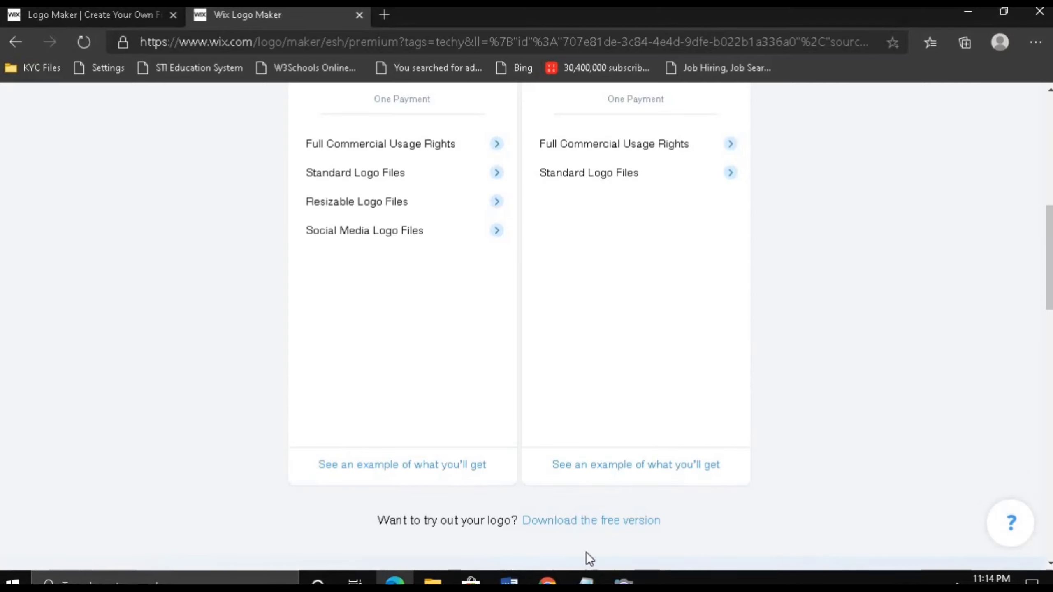
{"action": "mouse_move", "coordinate": [623, 581]}
{"action": "left_click", "coordinate": [622, 519]}
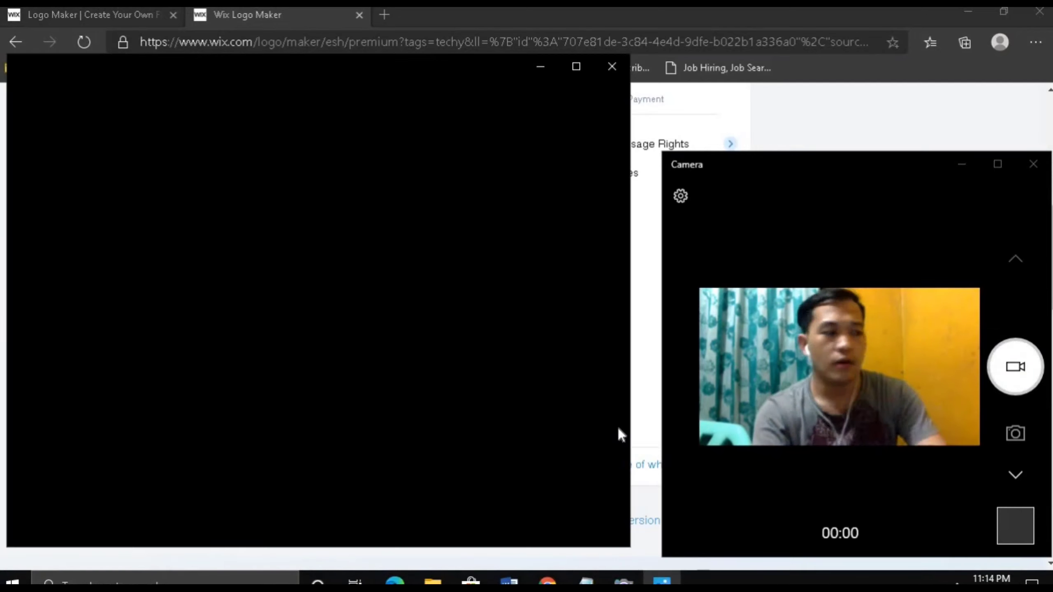